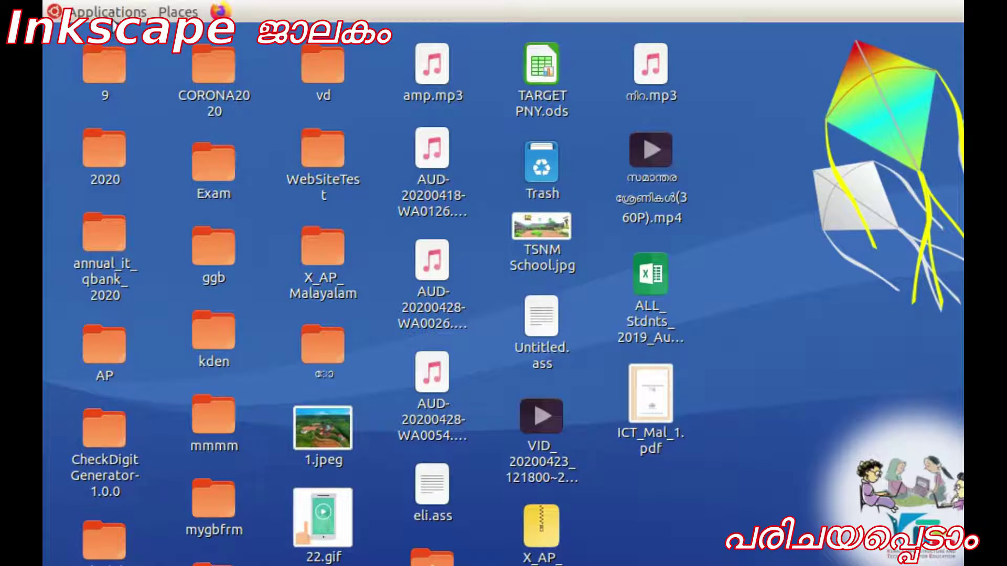
# - Launch Inkscape Vector Graphics Editor from the Applications menu's Graphics list
pyautogui.click(113, 15)
pyautogui.moveTo(102, 149)
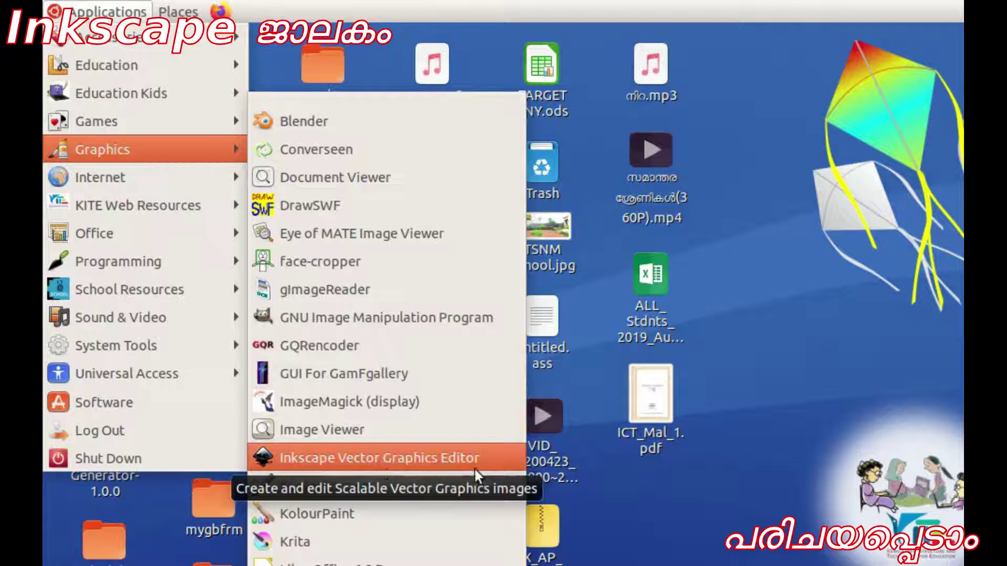
pyautogui.click(611, 83)
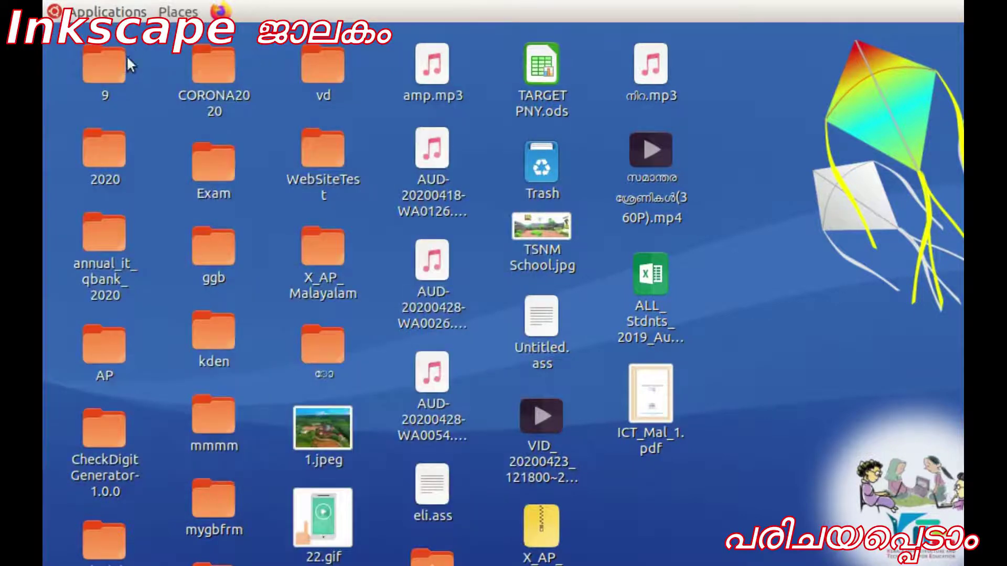
pyautogui.click(118, 16)
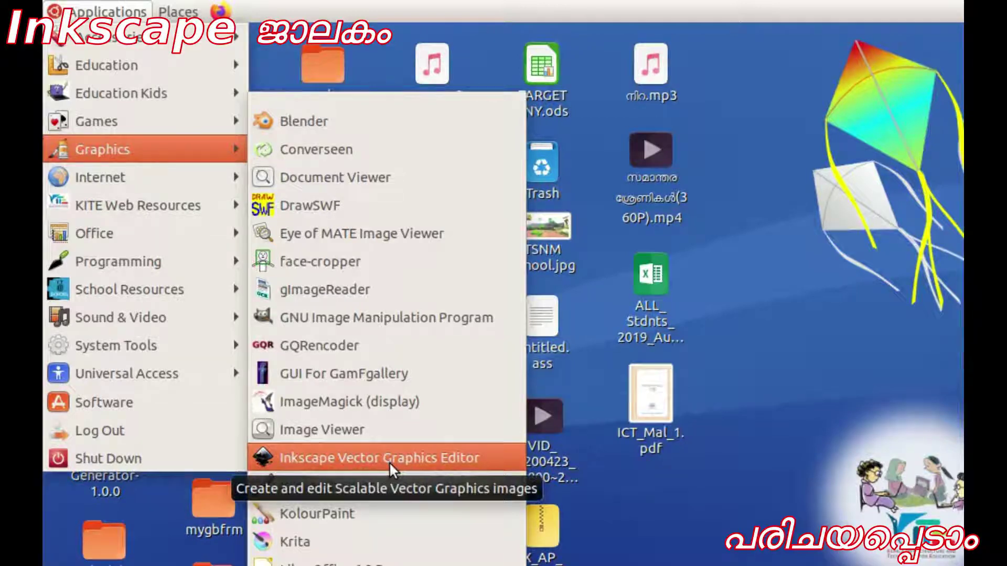
pyautogui.click(389, 461)
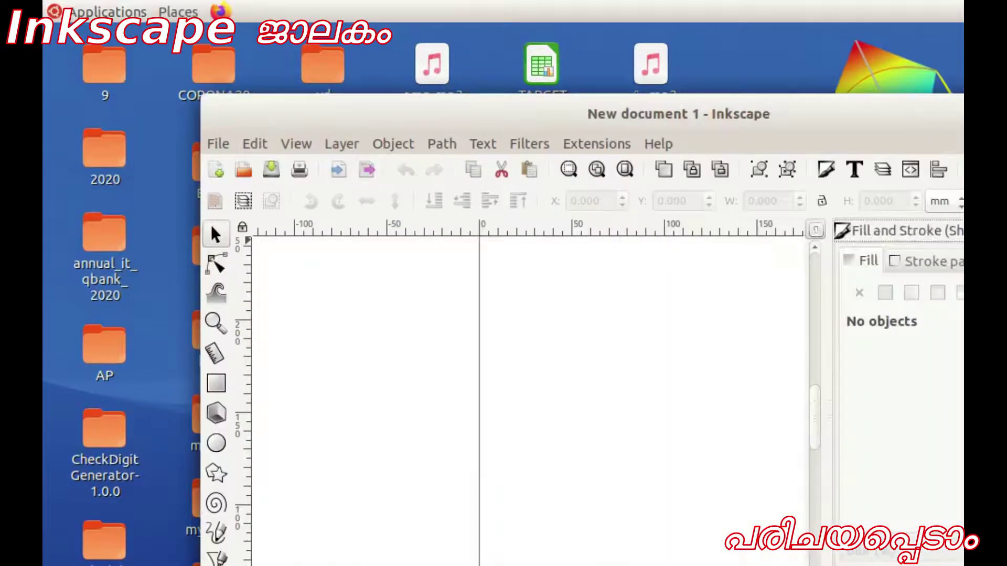
# - Maximise the Inkscape window and dismiss the reopened Applications list with Escape
pyautogui.moveTo(886, 113); pyautogui.dragTo(877, 40)
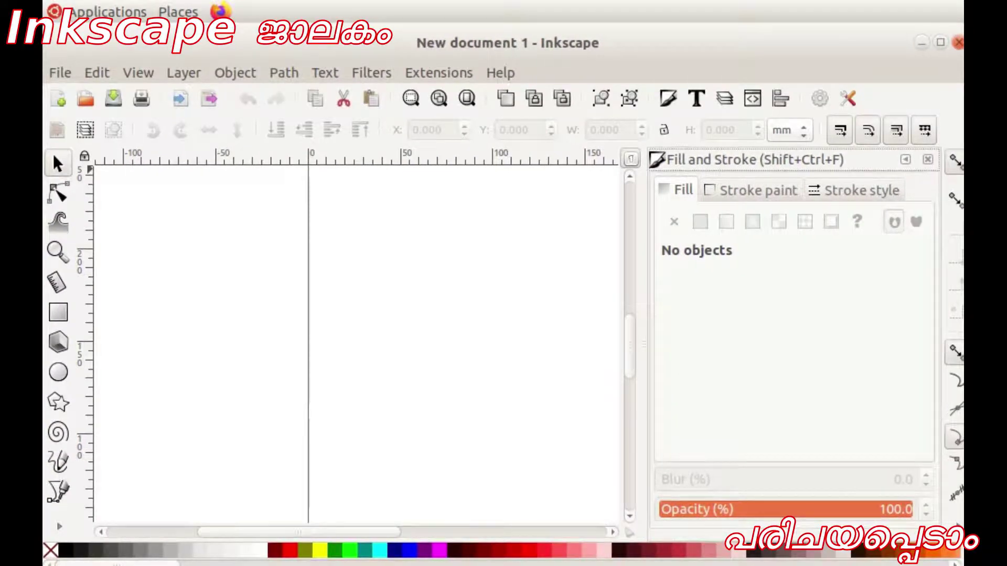
pyautogui.click(95, 11)
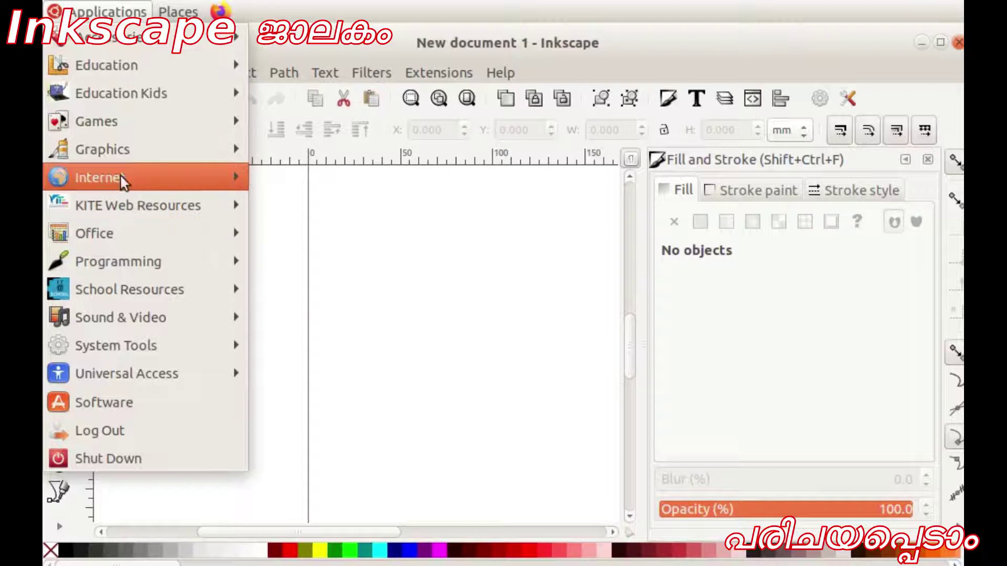
pyautogui.moveTo(102, 150)
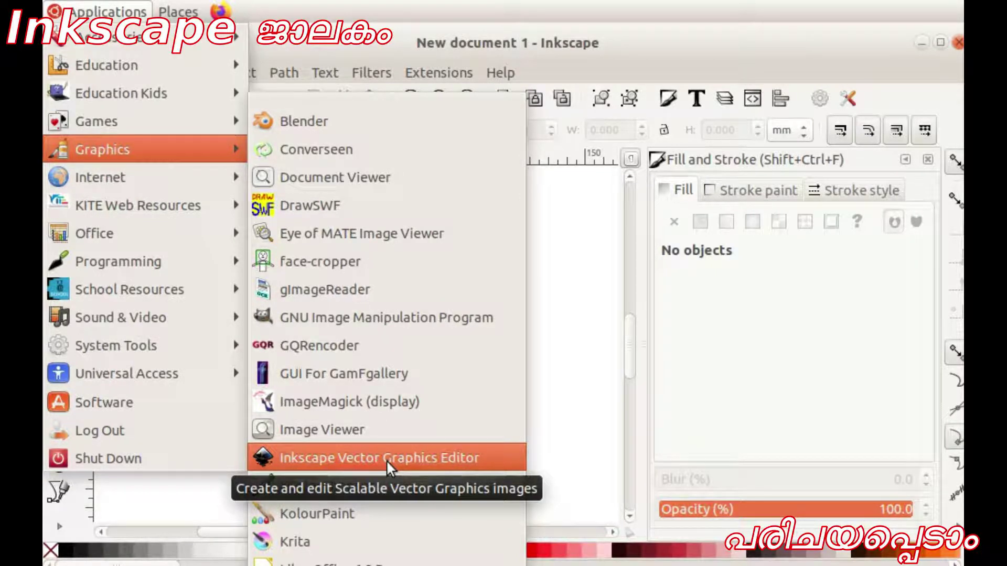
pyautogui.press('Escape')
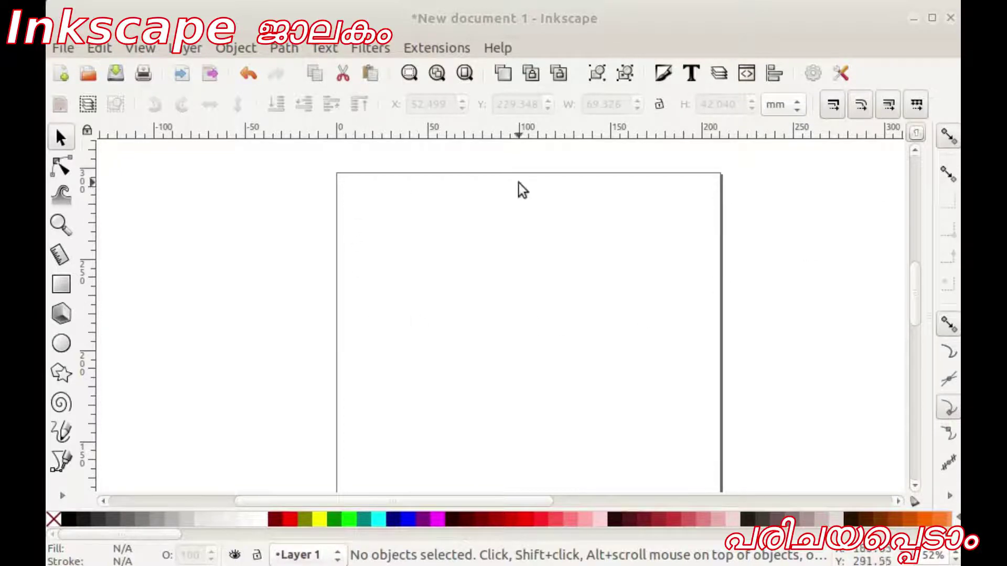
# - Scroll the canvas to bring the blank page into view, then show the File menu
pyautogui.scroll(-5, 744, 236)
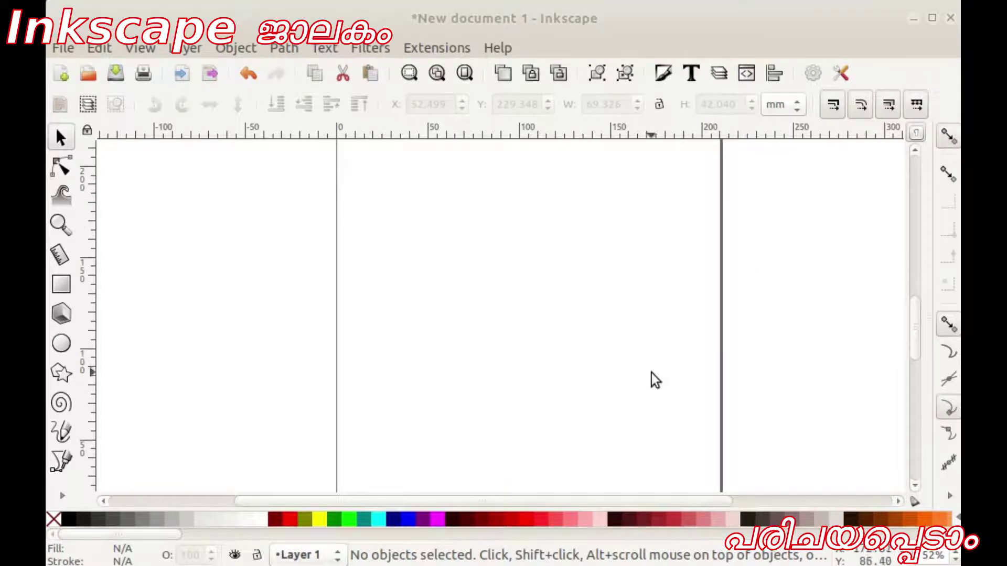
pyautogui.scroll(5, 653, 377)
pyautogui.scroll(2, 653, 377)
pyautogui.scroll(-4, 650, 375)
pyautogui.scroll(3, 649, 373)
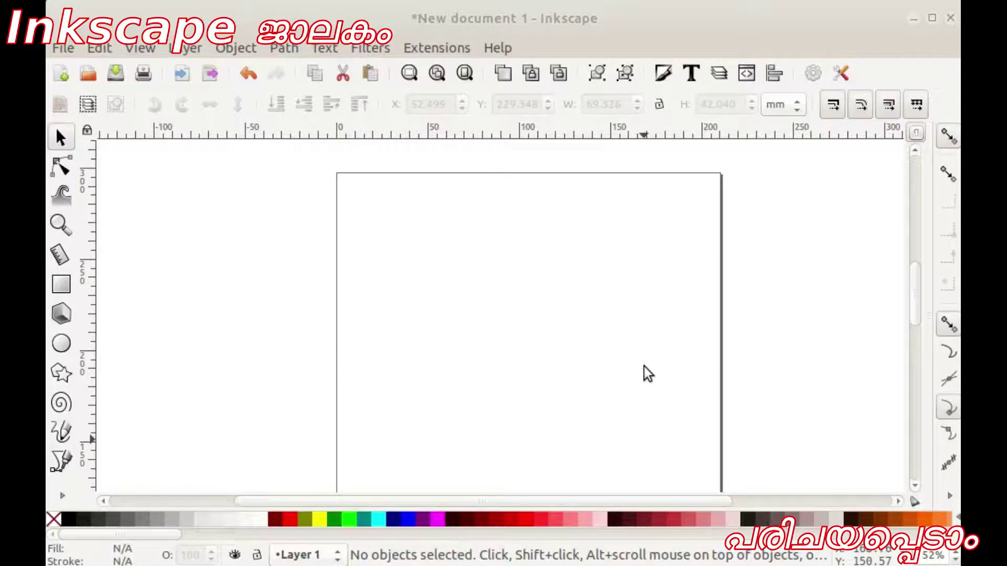
pyautogui.scroll(1, 577, 357)
pyautogui.scroll(-2, 497, 342)
pyautogui.scroll(1, 463, 308)
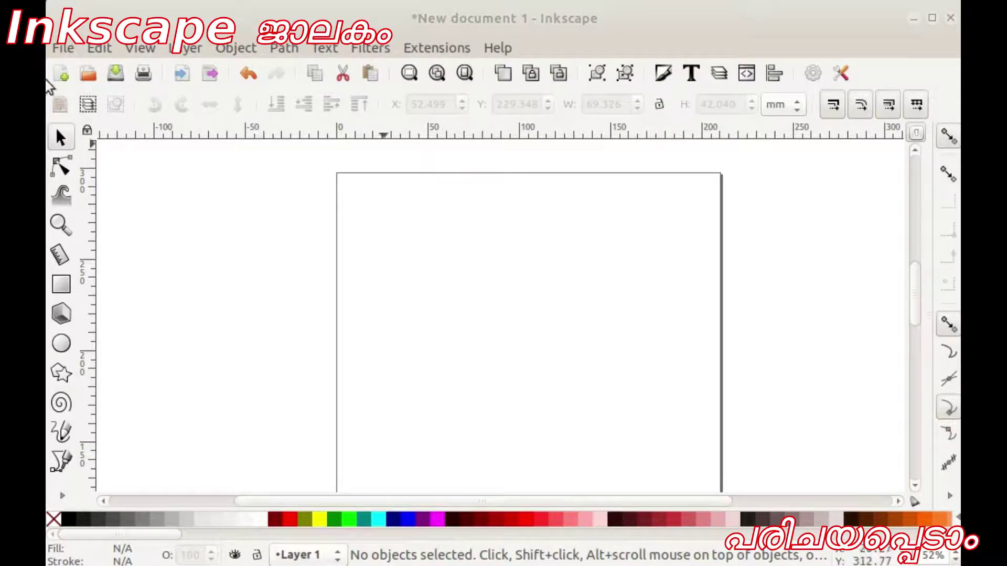
pyautogui.click(55, 51)
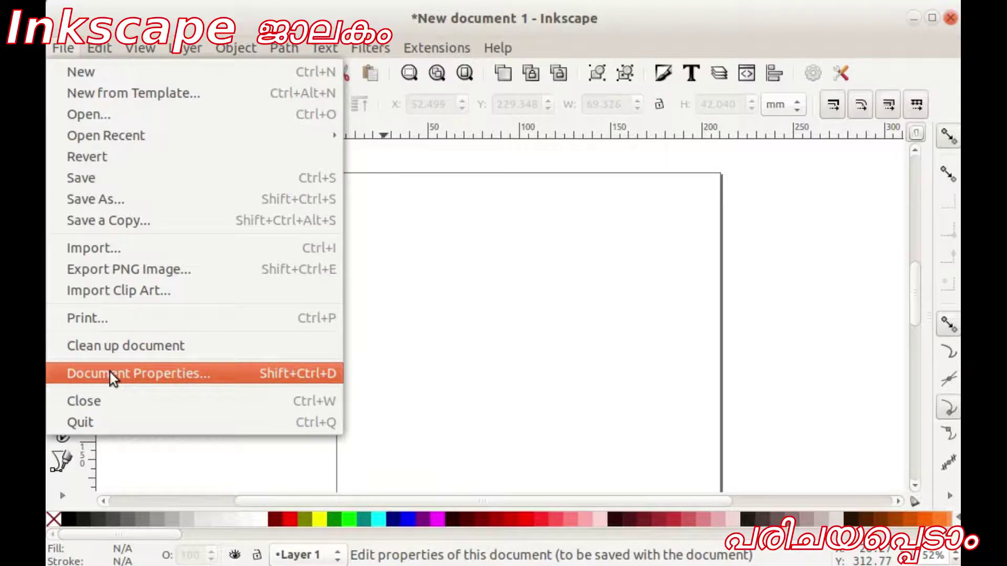
# - Set page Width and Height to 300 mm in Document Properties, then close it
pyautogui.click(109, 373)
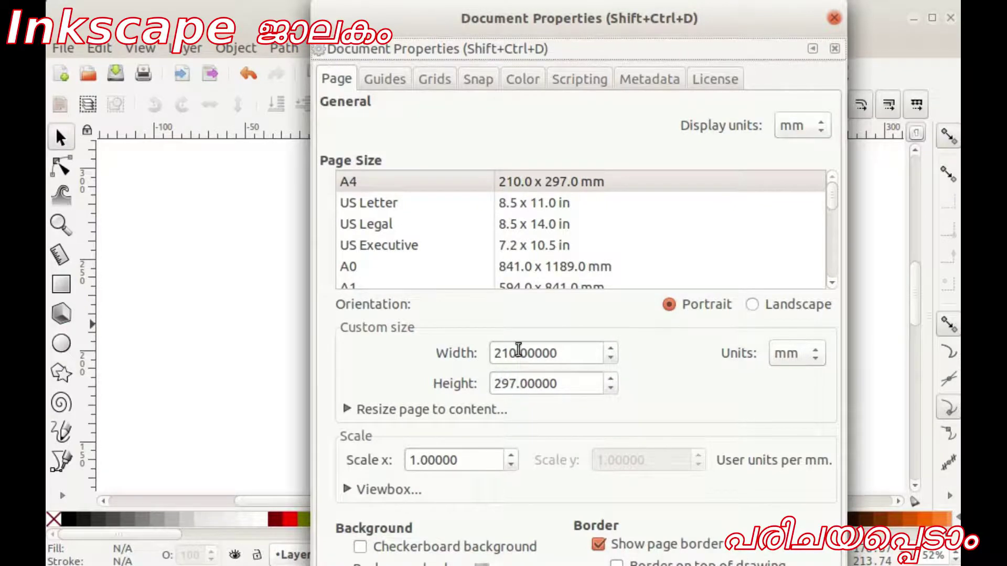
pyautogui.moveTo(517, 353); pyautogui.dragTo(497, 352)
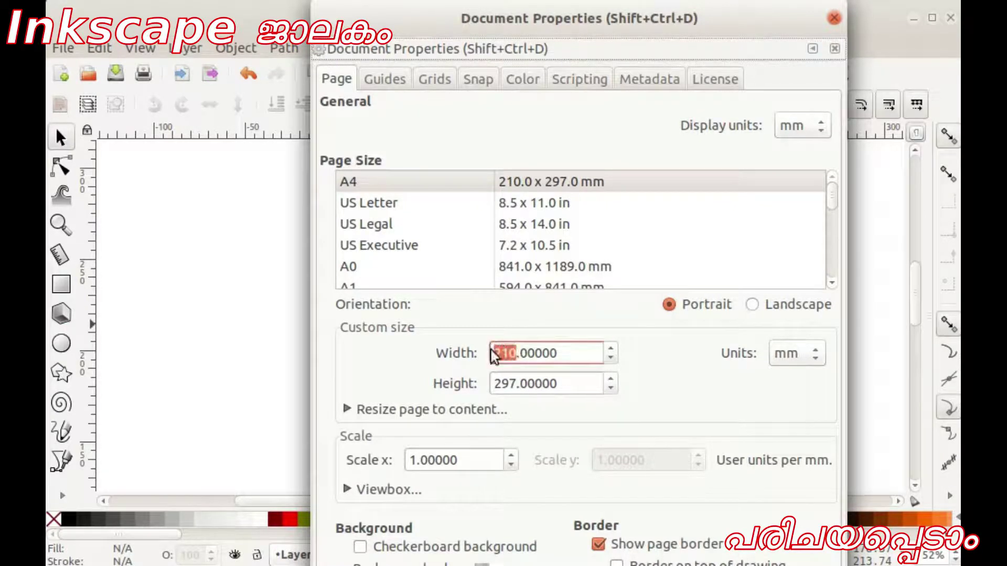
pyautogui.write('300')
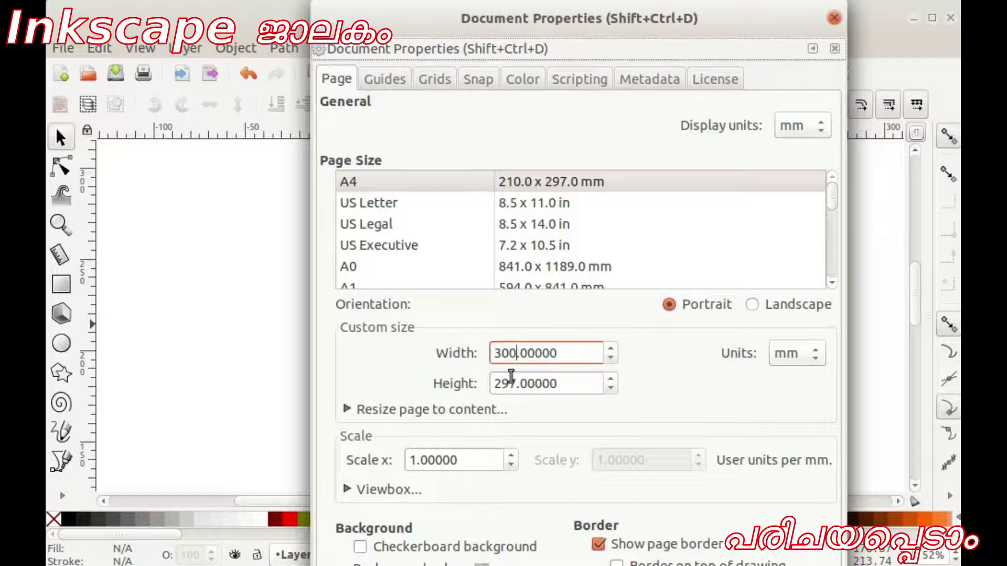
pyautogui.moveTo(516, 384); pyautogui.dragTo(456, 388)
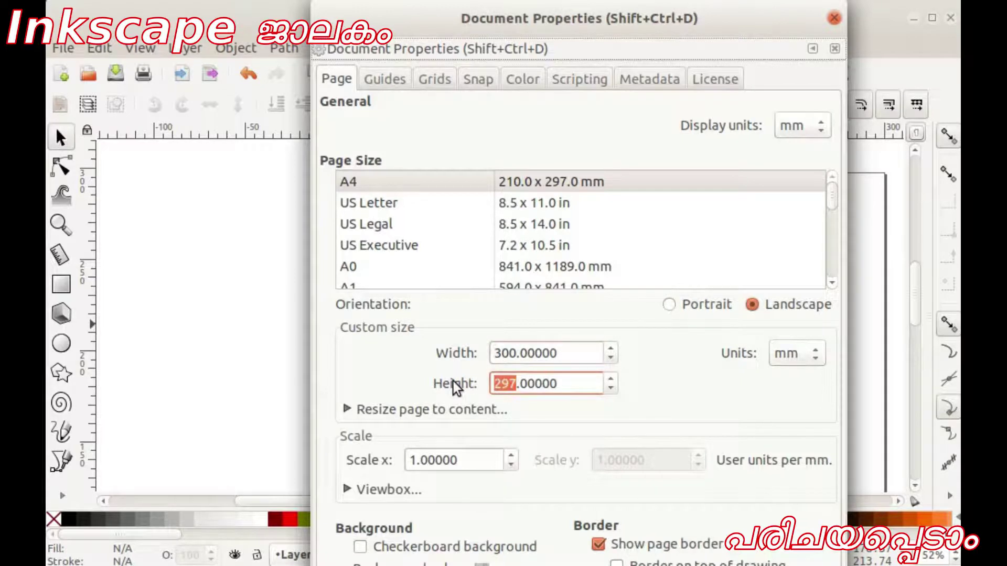
pyautogui.write('300')
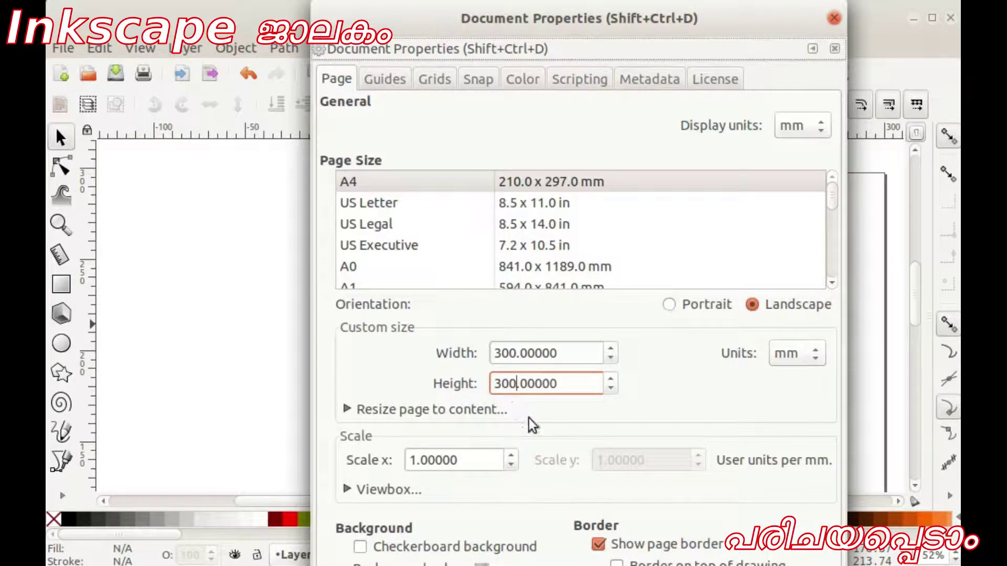
pyautogui.click(832, 19)
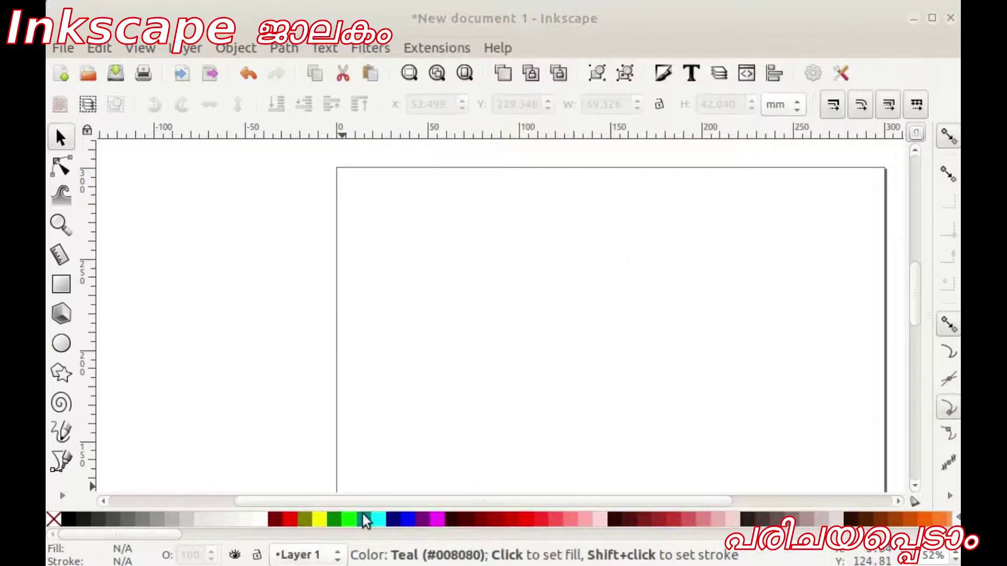
pyautogui.moveTo(538, 502); pyautogui.dragTo(446, 504)
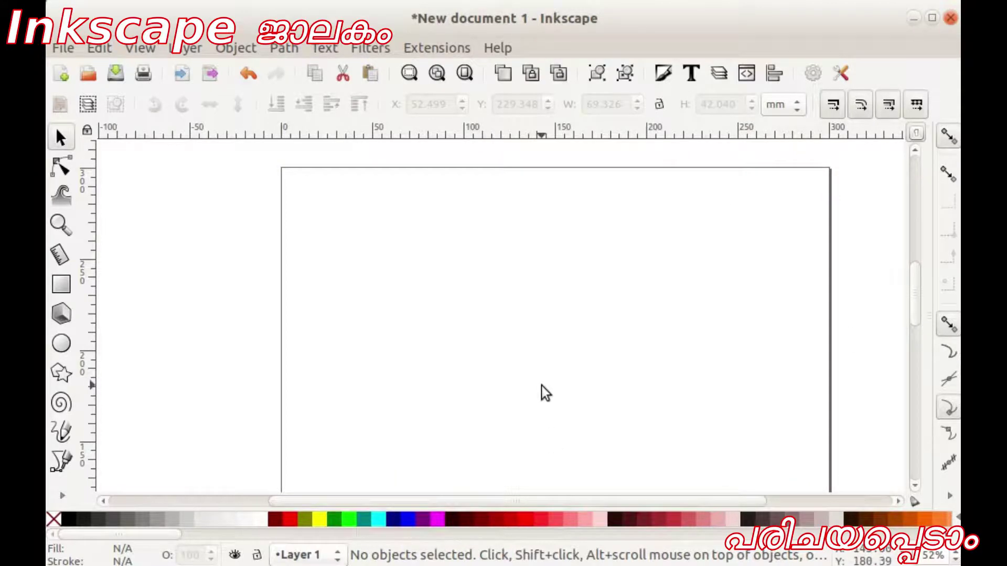
pyautogui.click(65, 48)
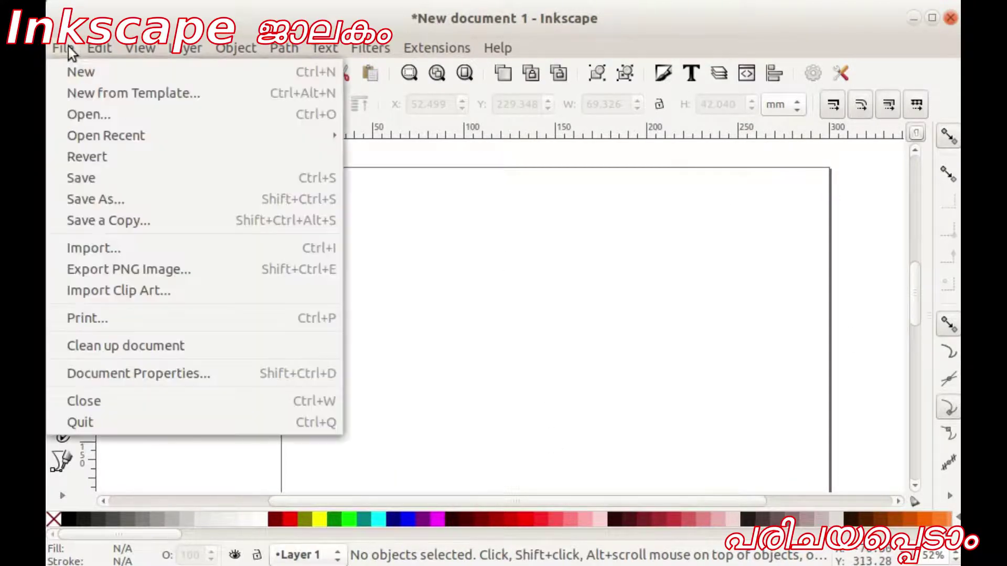
pyautogui.click(131, 374)
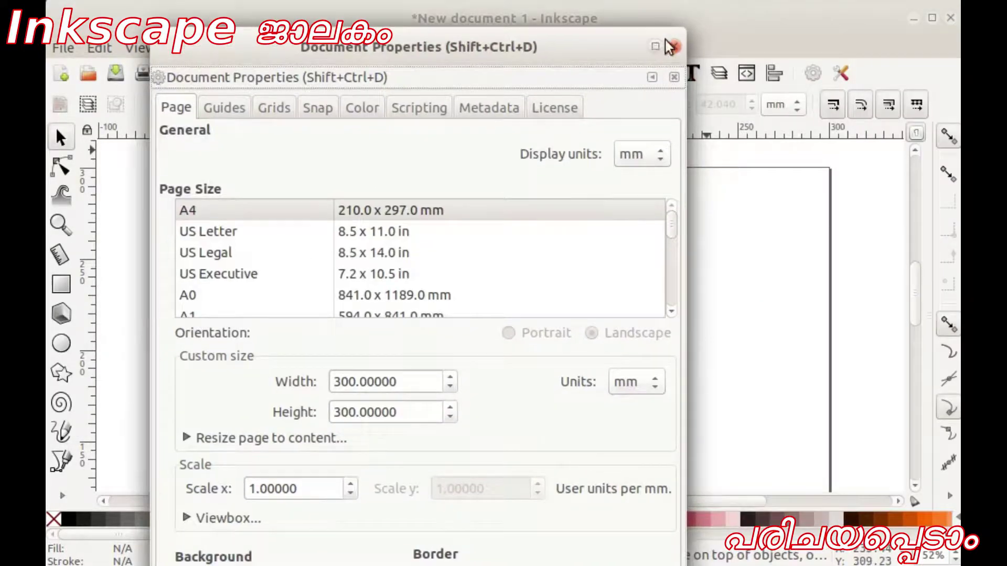
pyautogui.click(674, 47)
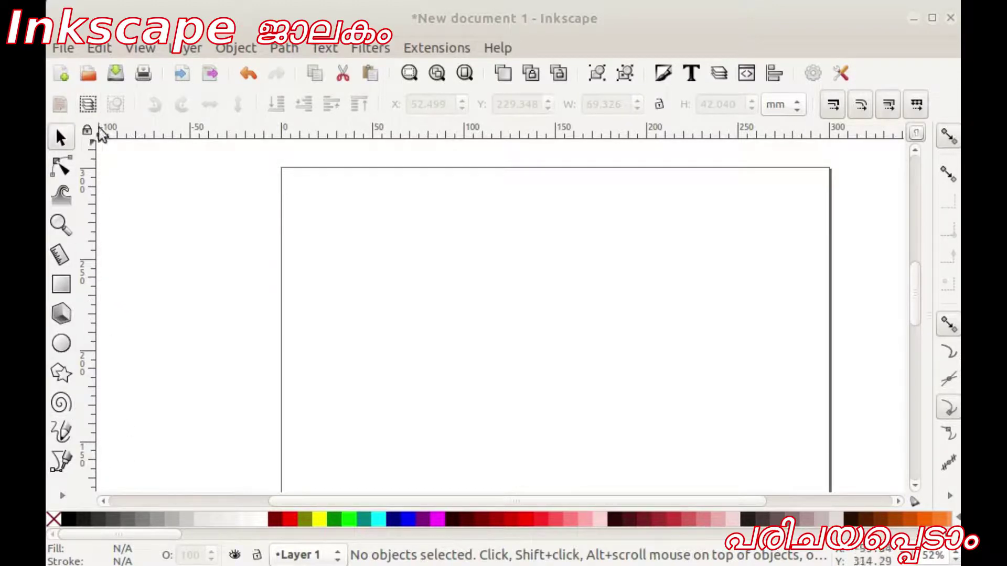
pyautogui.click(65, 498)
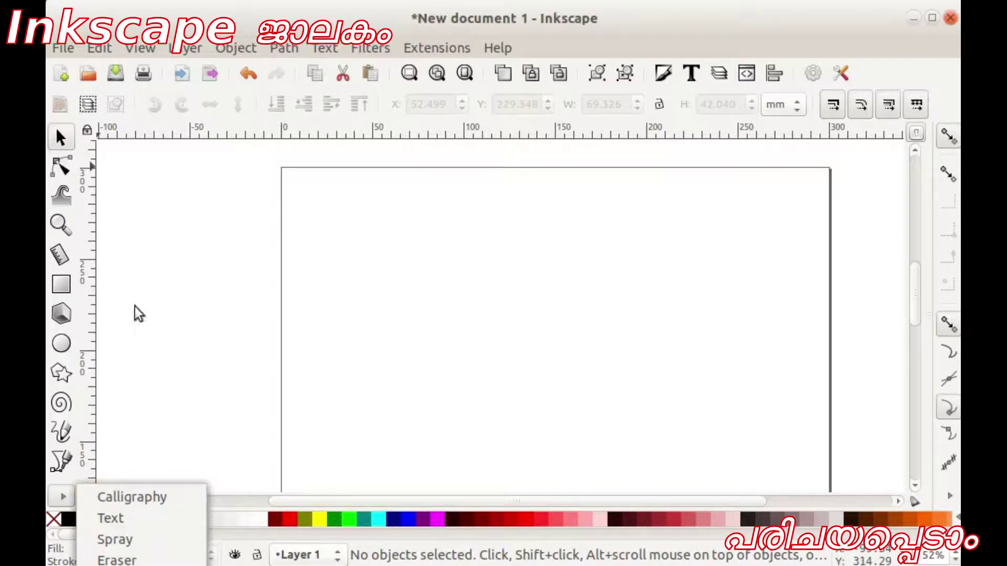
pyautogui.click(173, 300)
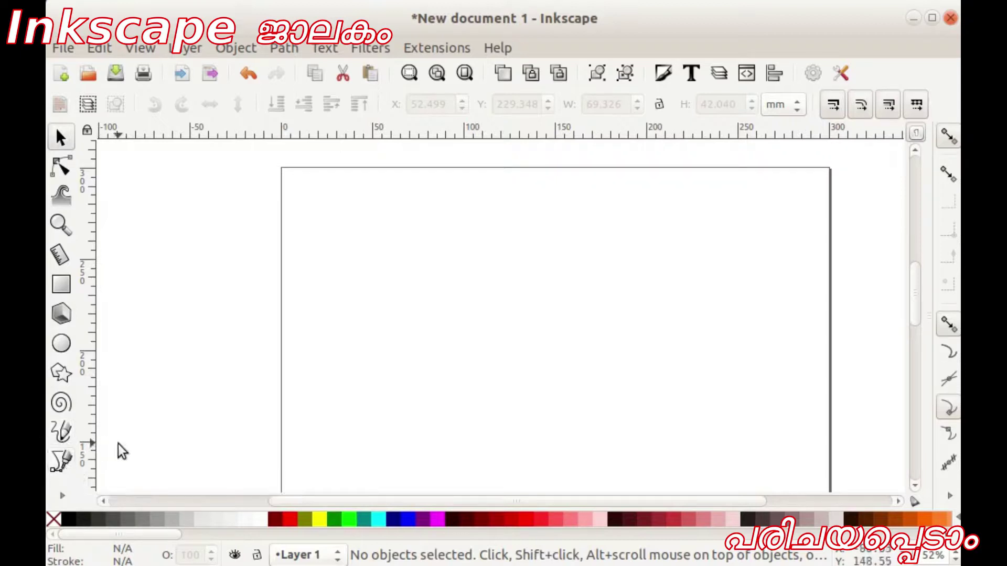
pyautogui.click(63, 495)
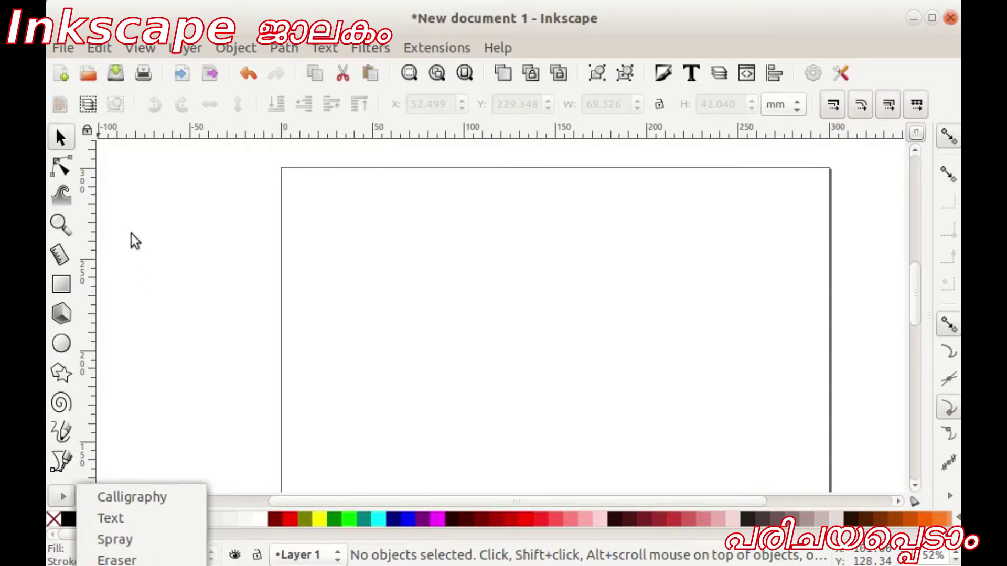
pyautogui.click(147, 248)
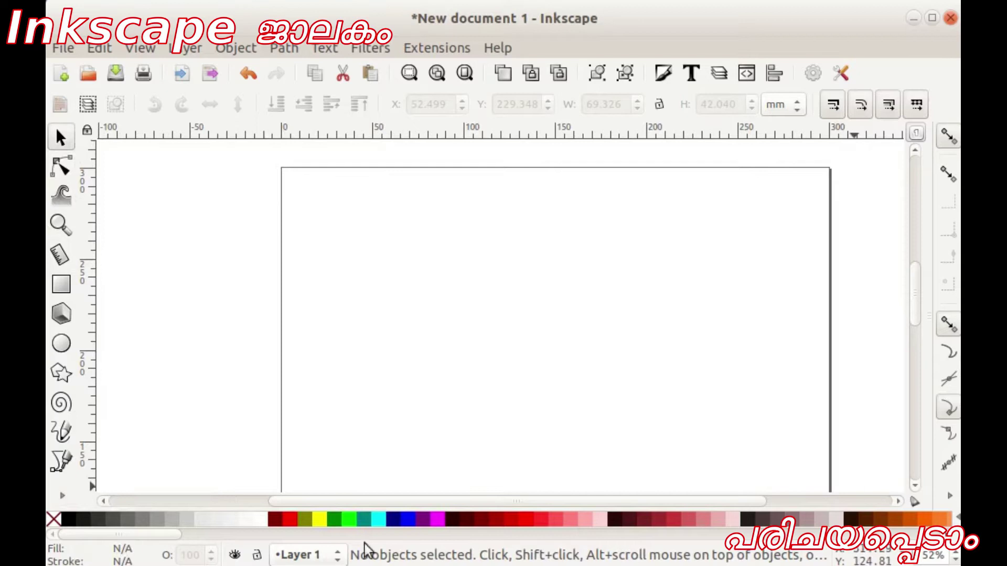
pyautogui.click(65, 48)
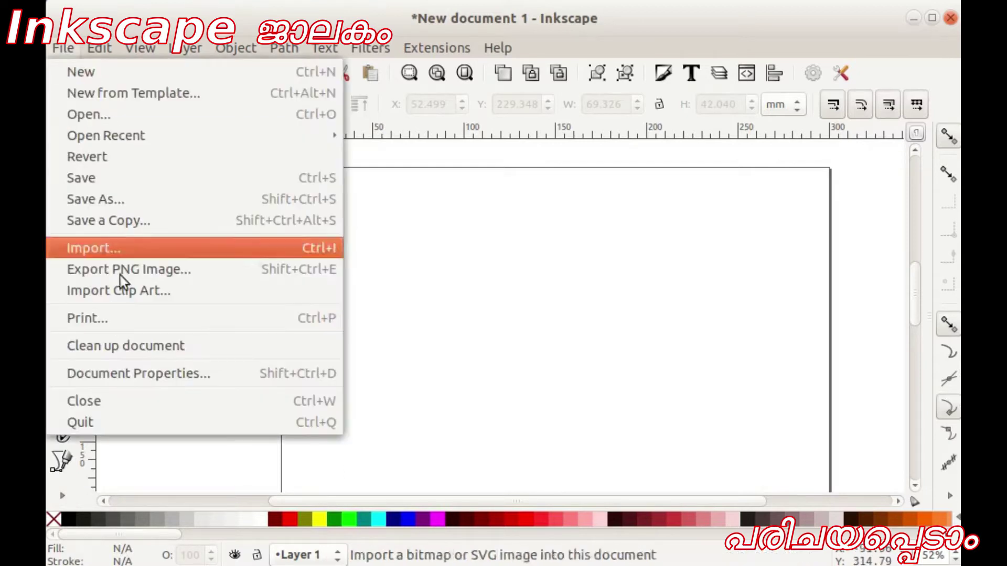
pyautogui.click(492, 357)
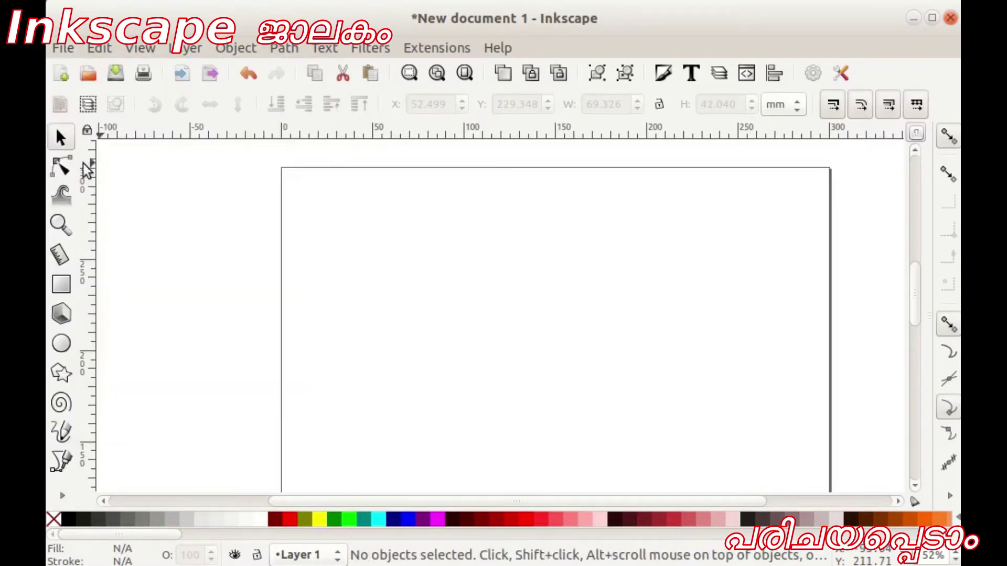